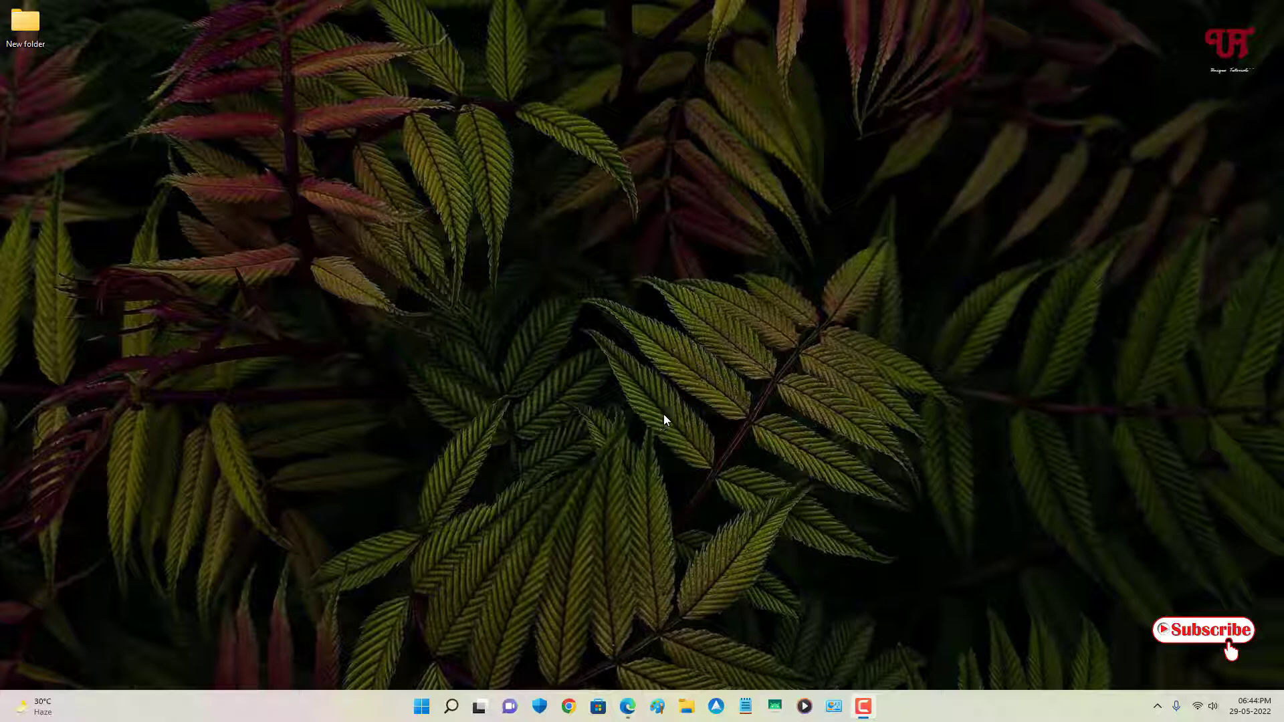
- Download the 64-bit EFL2.2_Setup(x64).exe from XOSLAB.COM and show it in Downloads
click(627, 706)
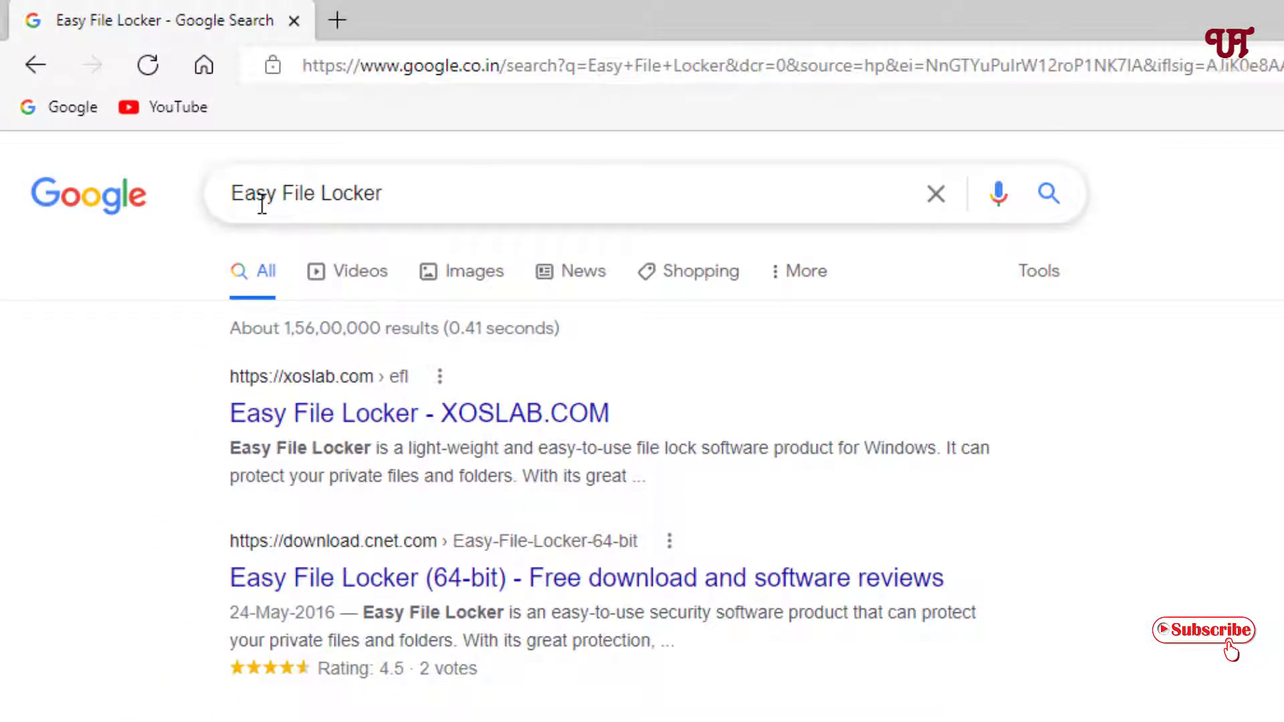
click(406, 423)
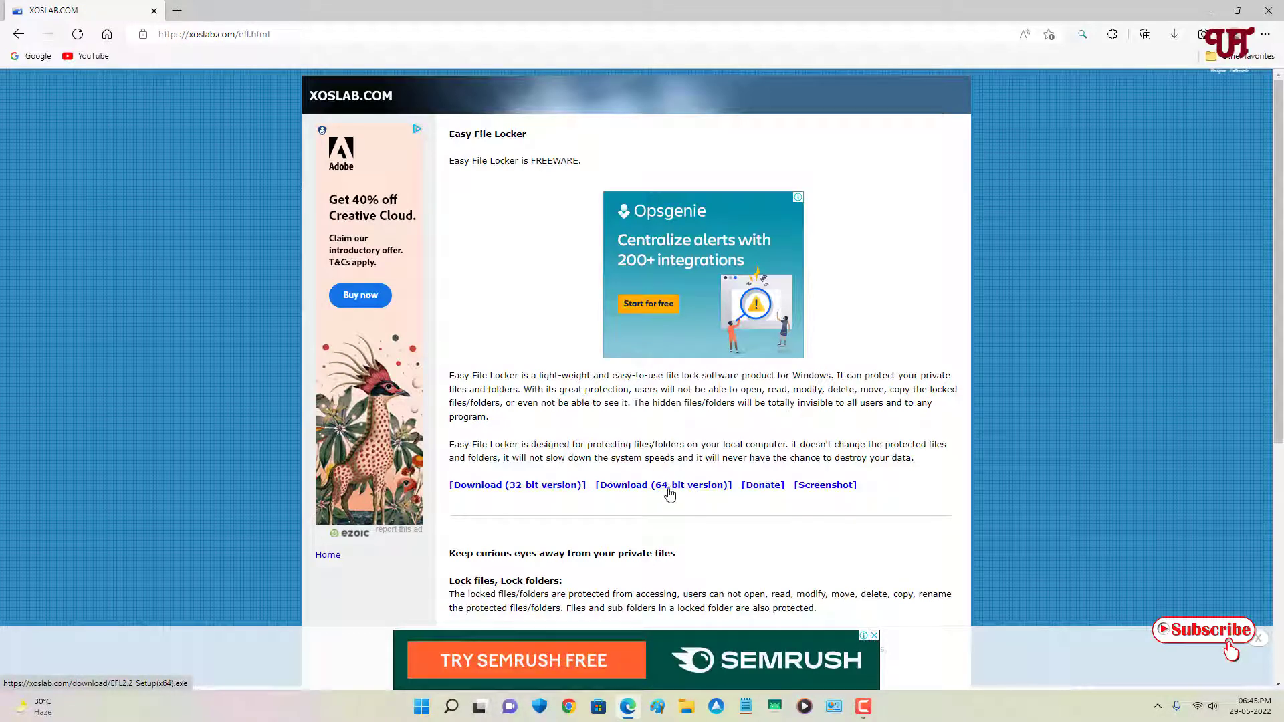
click(670, 490)
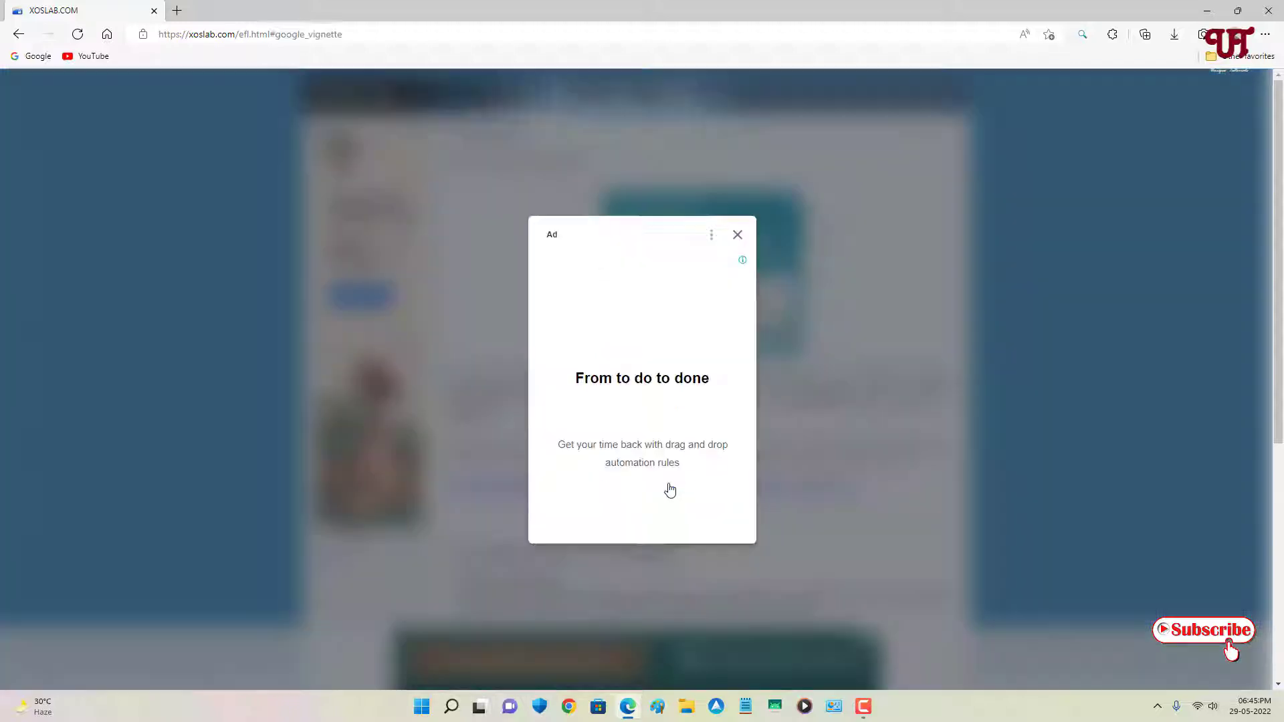
click(737, 236)
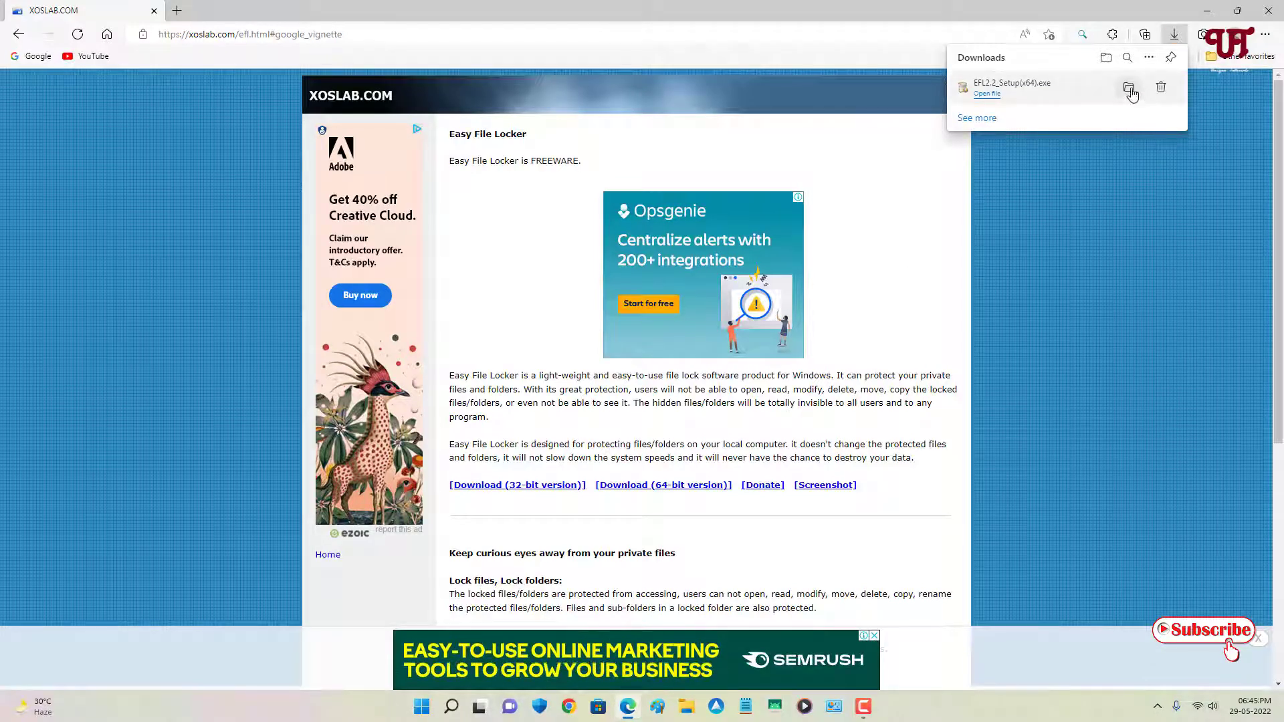
click(1130, 90)
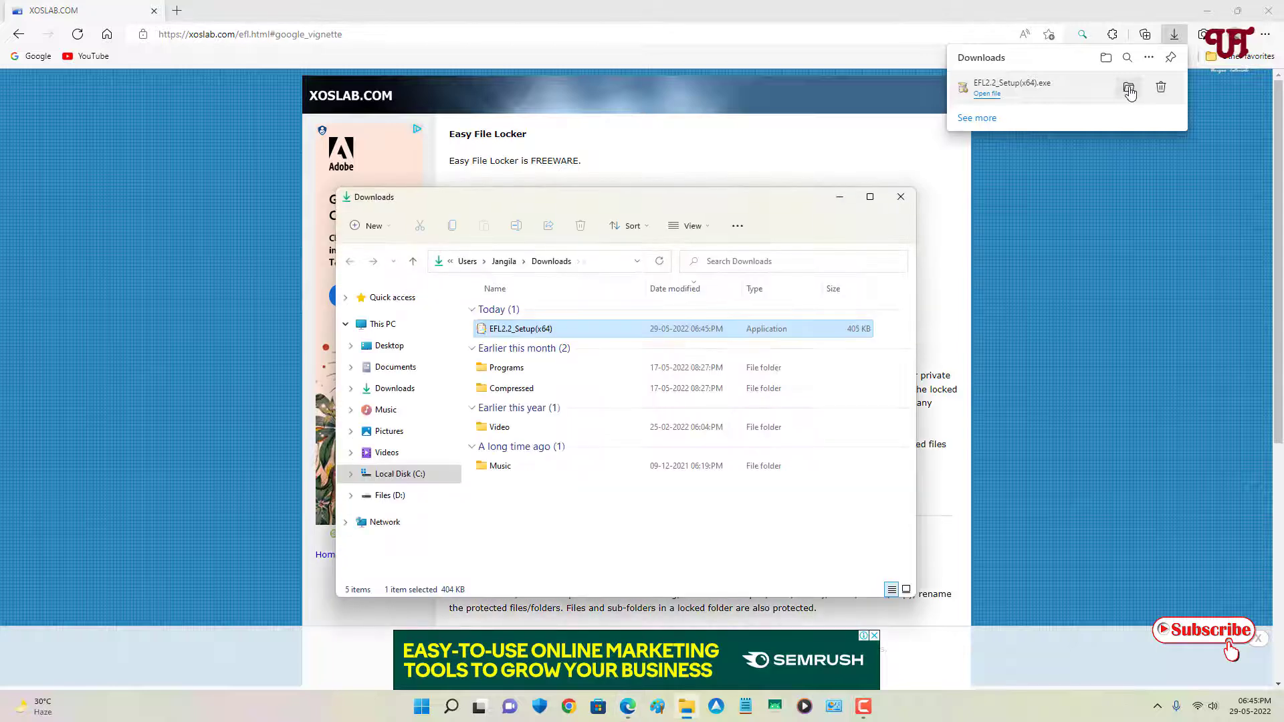
- Run EFL2.2_Setup(x64) from the Downloads folder, then close that folder window
click(1190, 12)
click(1206, 11)
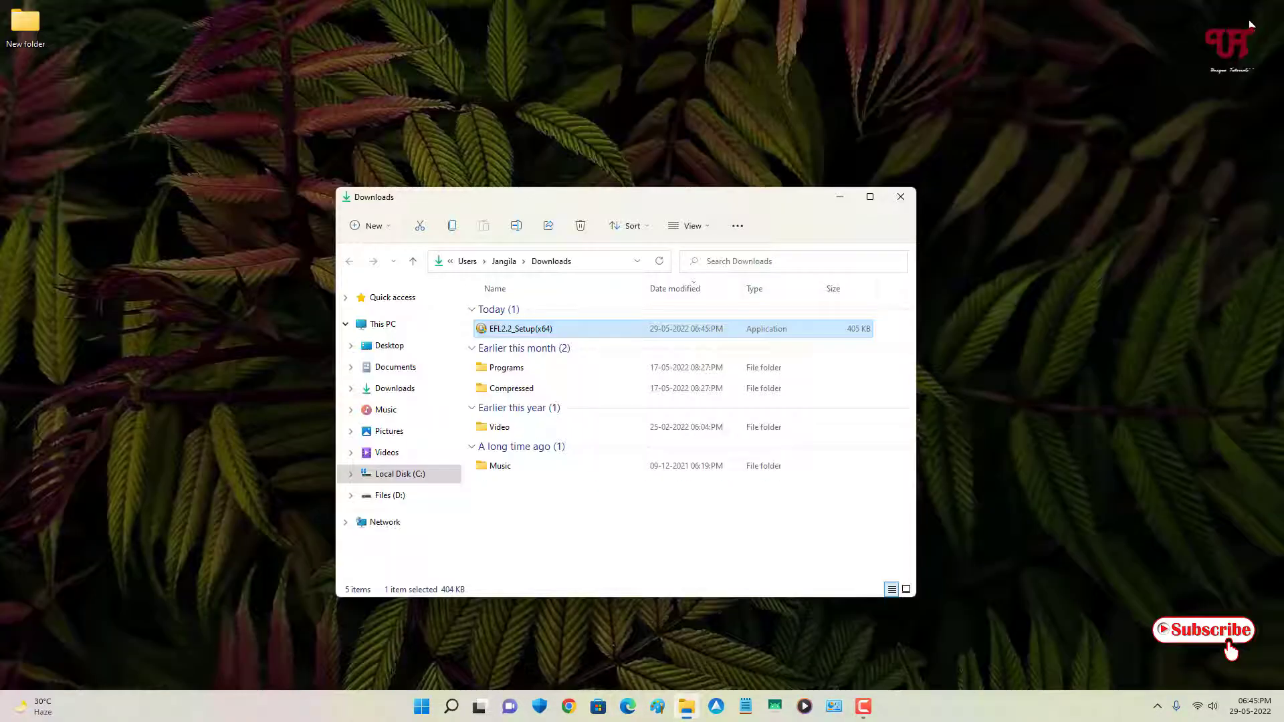
double_click(525, 330)
click(899, 195)
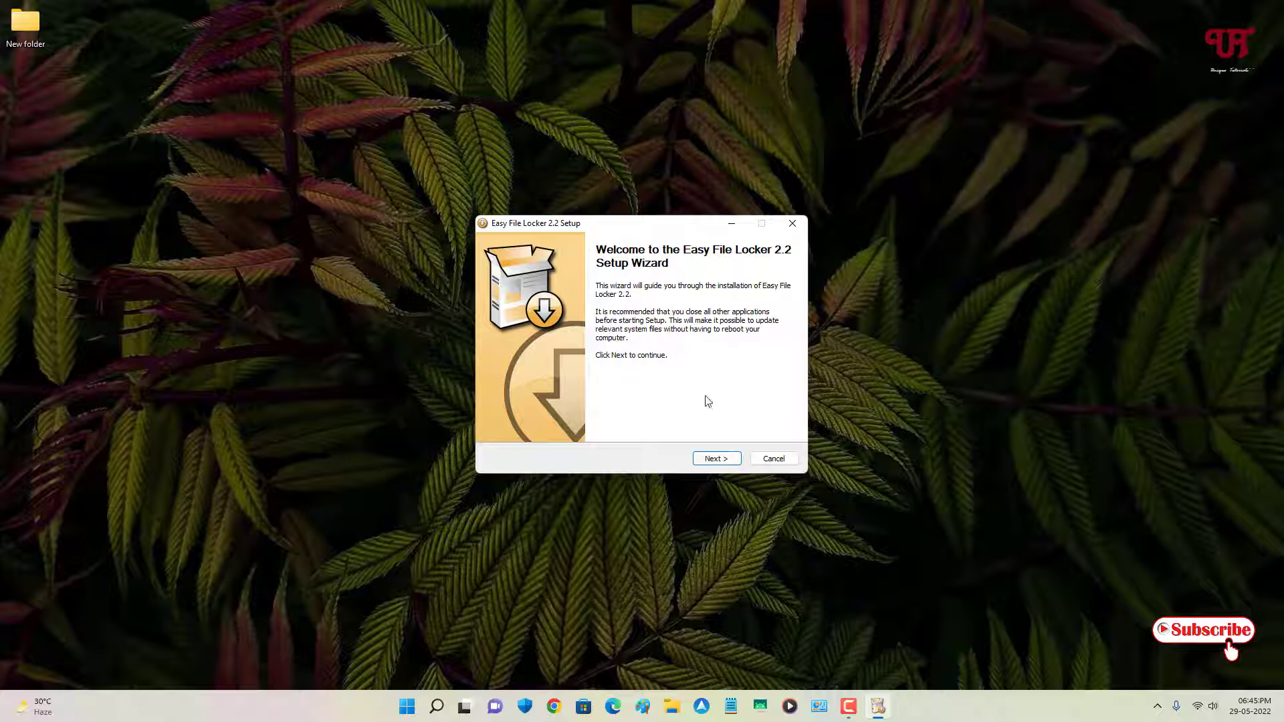
- Install Easy File Locker 2.2 to the default C:\Program Files\Easy File Locker and launch it
click(715, 460)
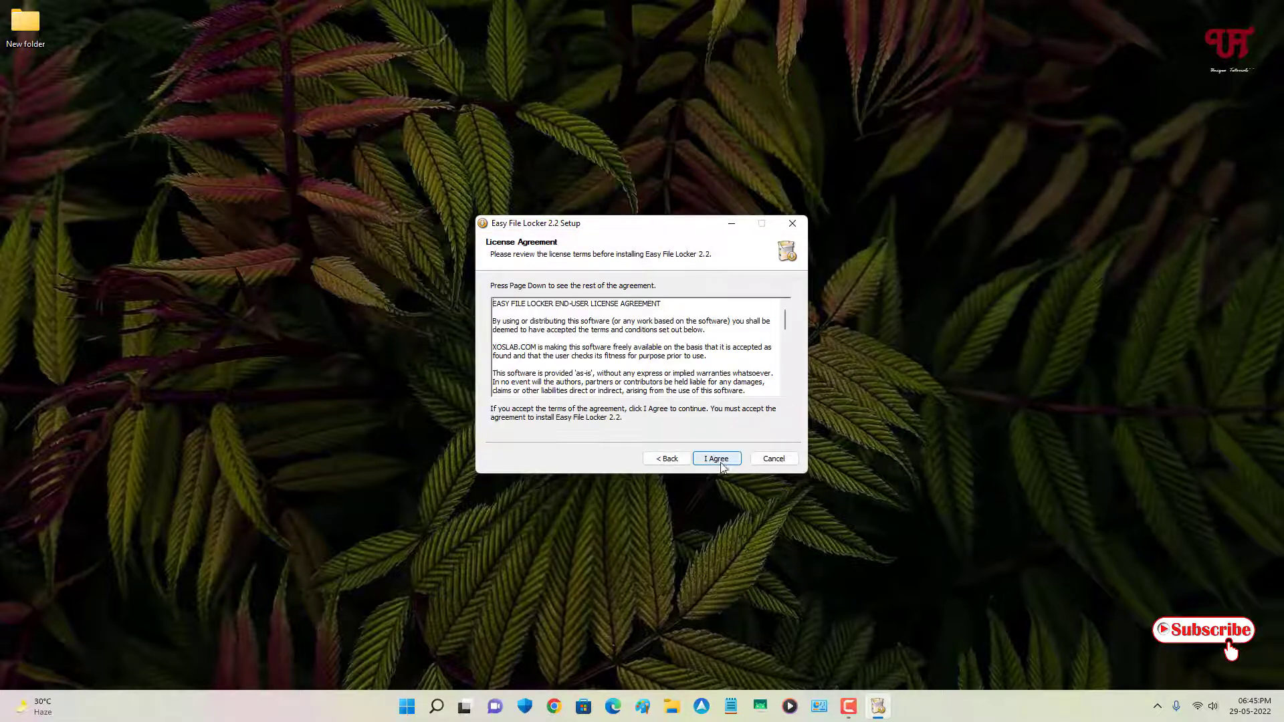
click(718, 460)
click(717, 460)
click(716, 458)
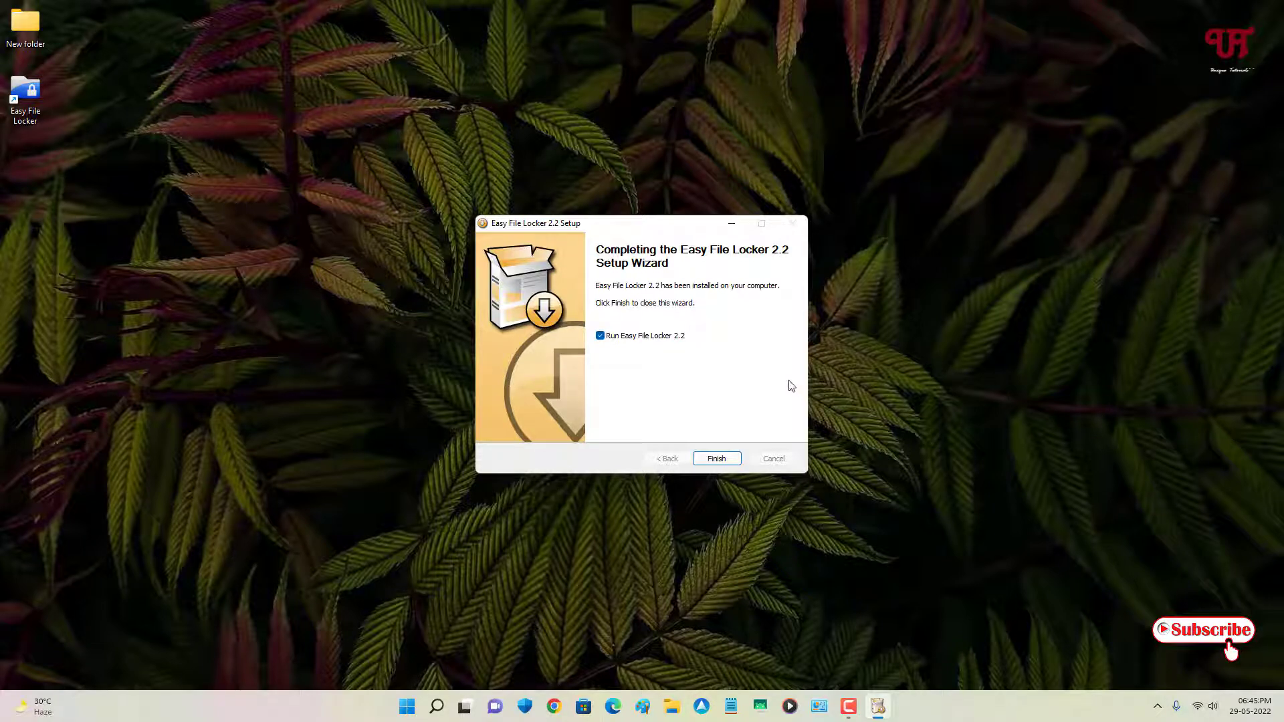
click(717, 459)
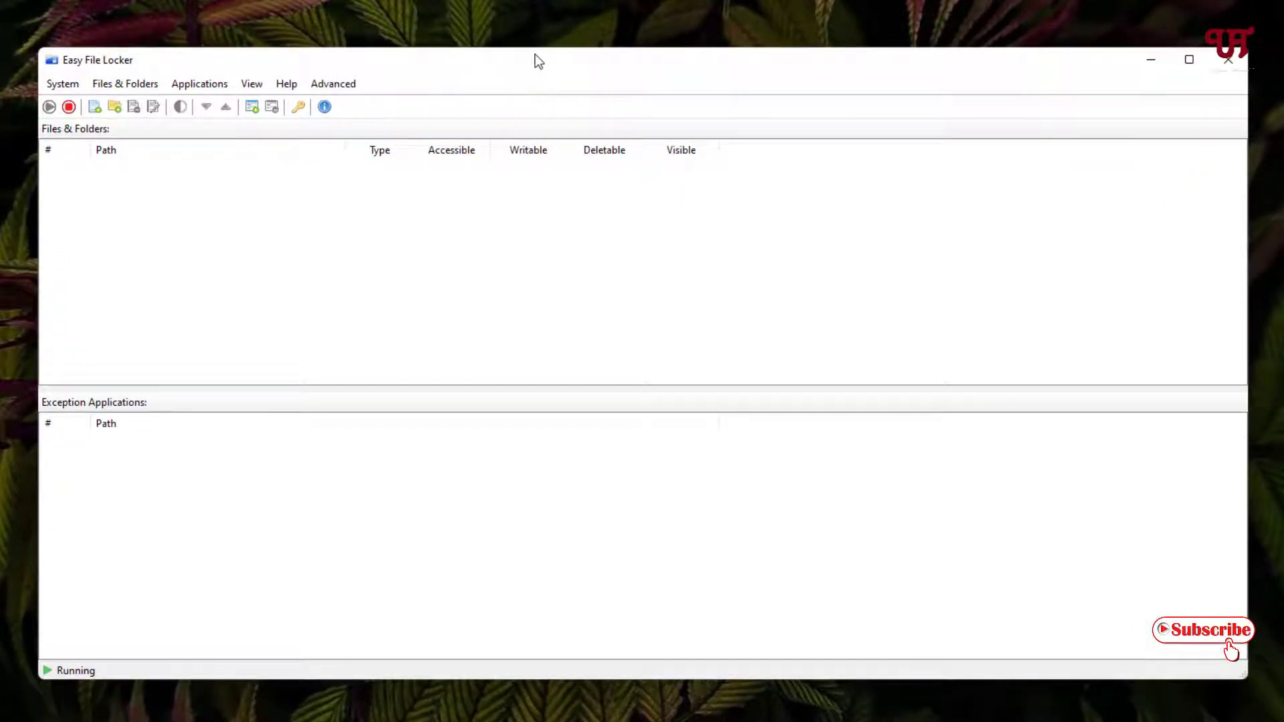
- Set and confirm a new access password in Easy File Locker, acknowledging the success message
click(298, 108)
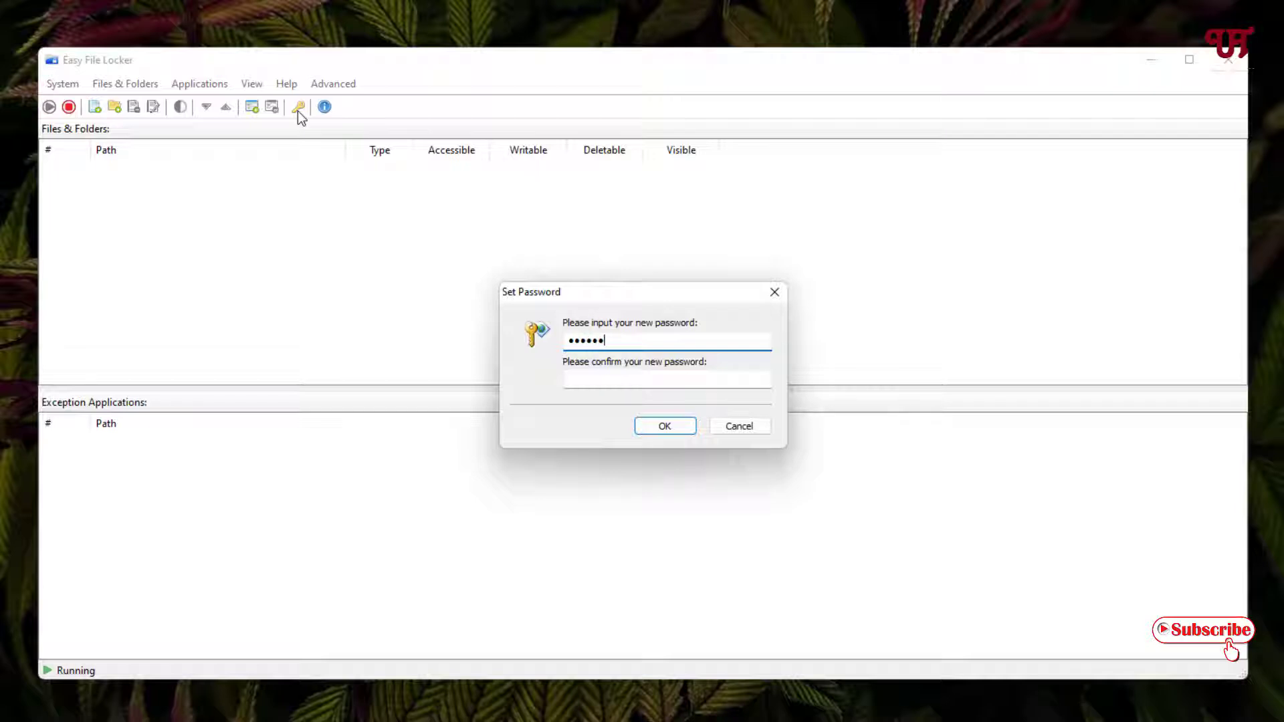
click(576, 382)
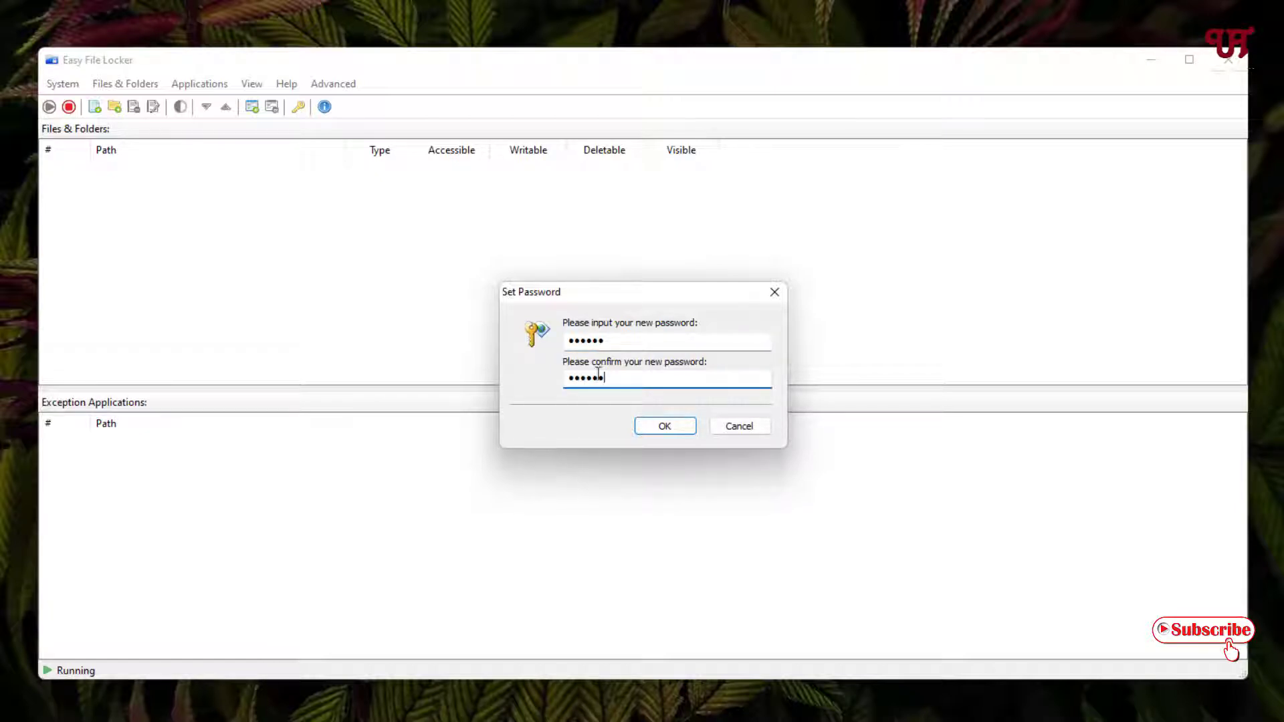
click(676, 431)
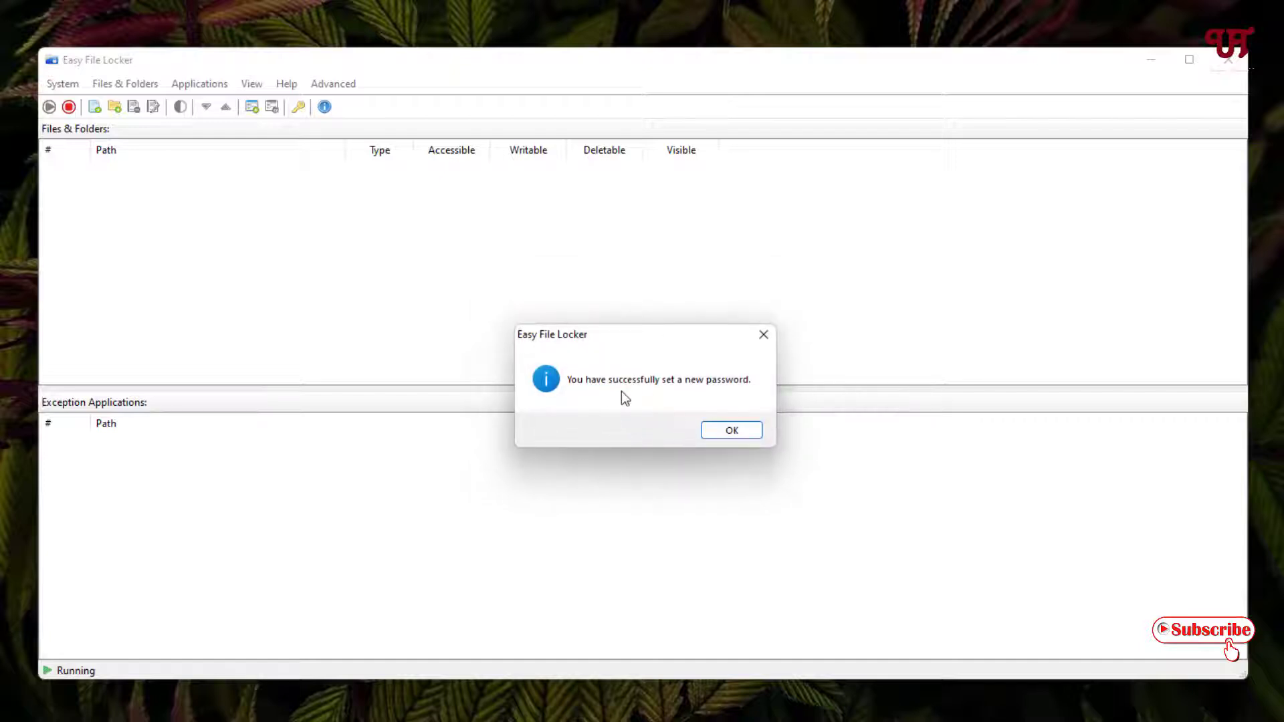
click(732, 432)
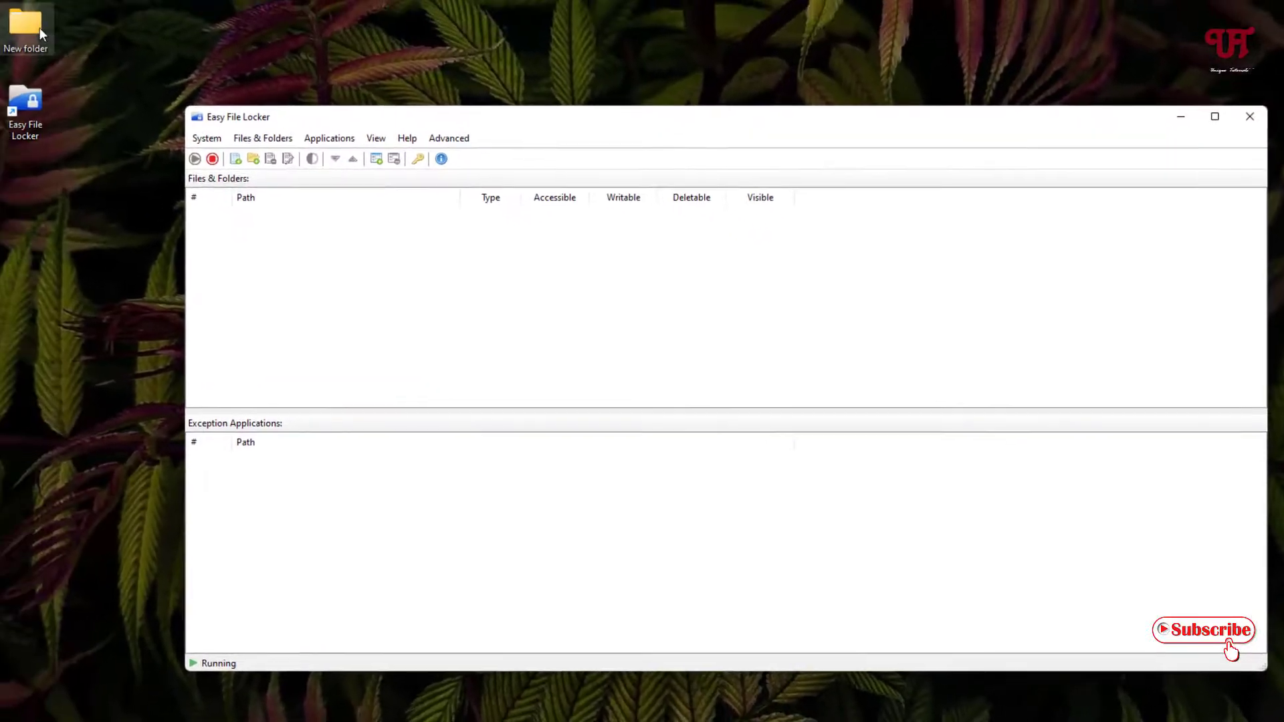
- Protect Desktop\New folder as accessible, writable and deletable, with Visible unticked
drag(39, 27, 63, 211)
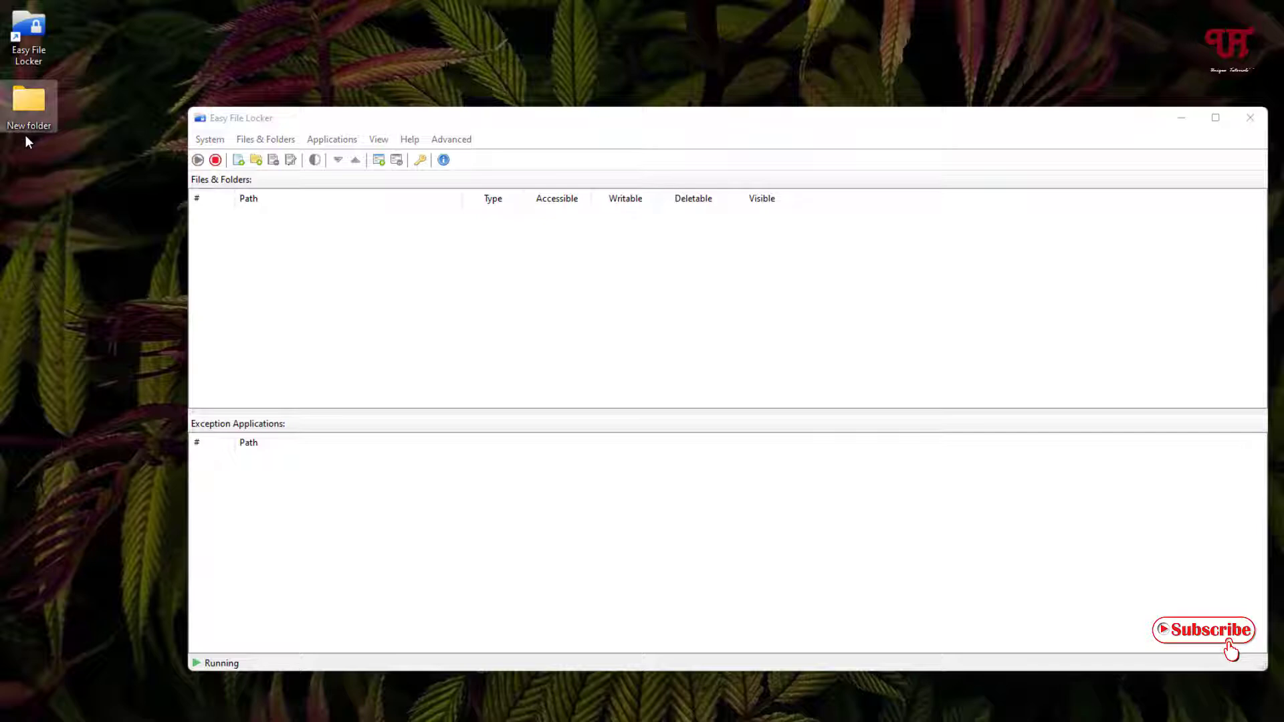
mouse_move(24, 107)
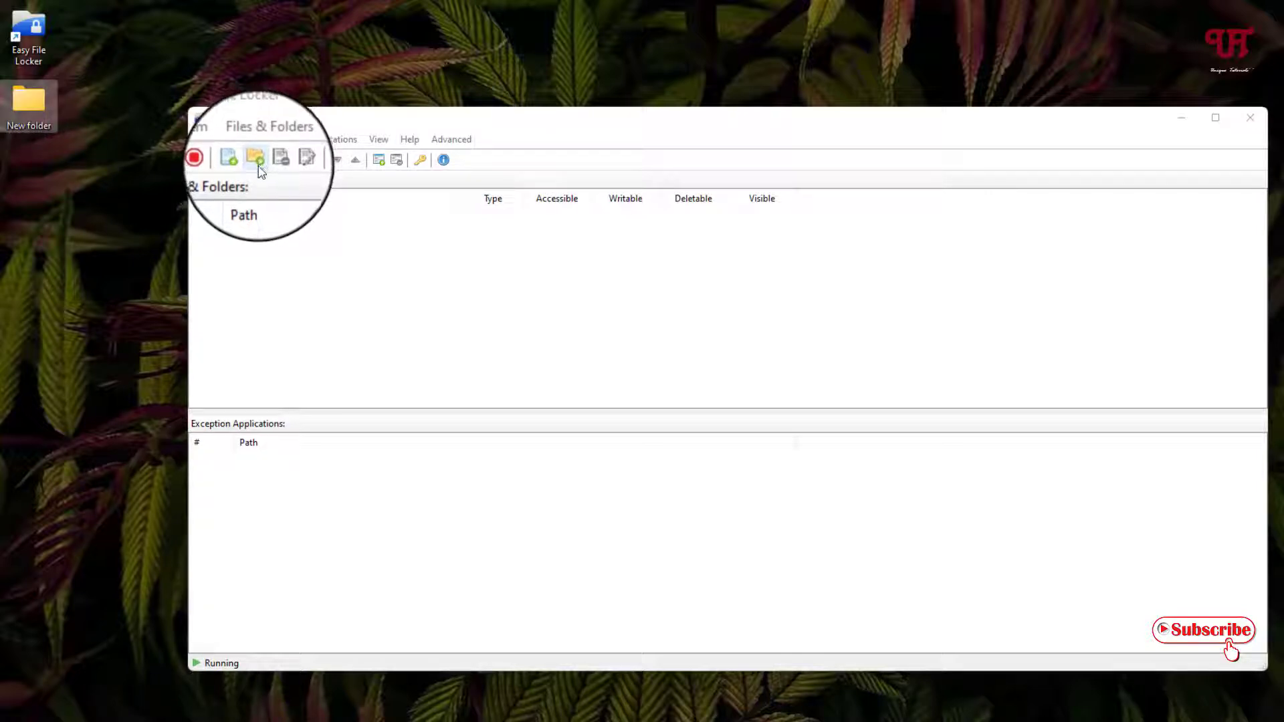
click(260, 171)
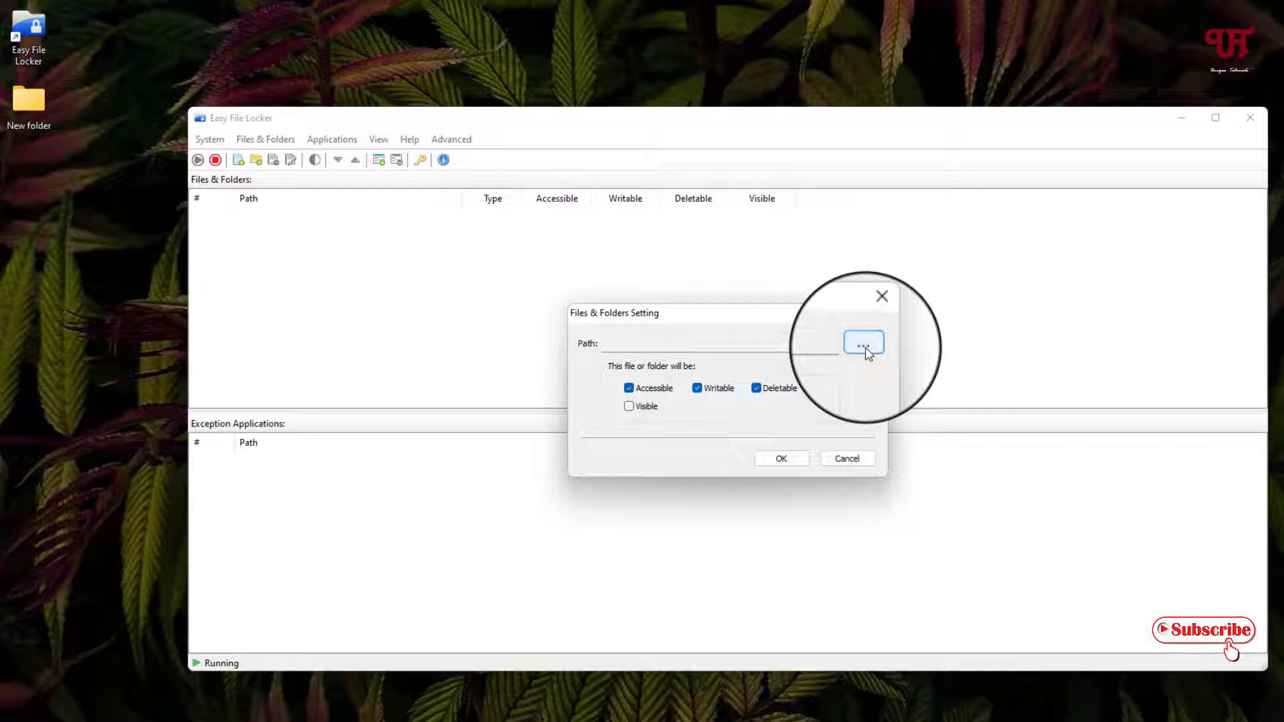
click(863, 345)
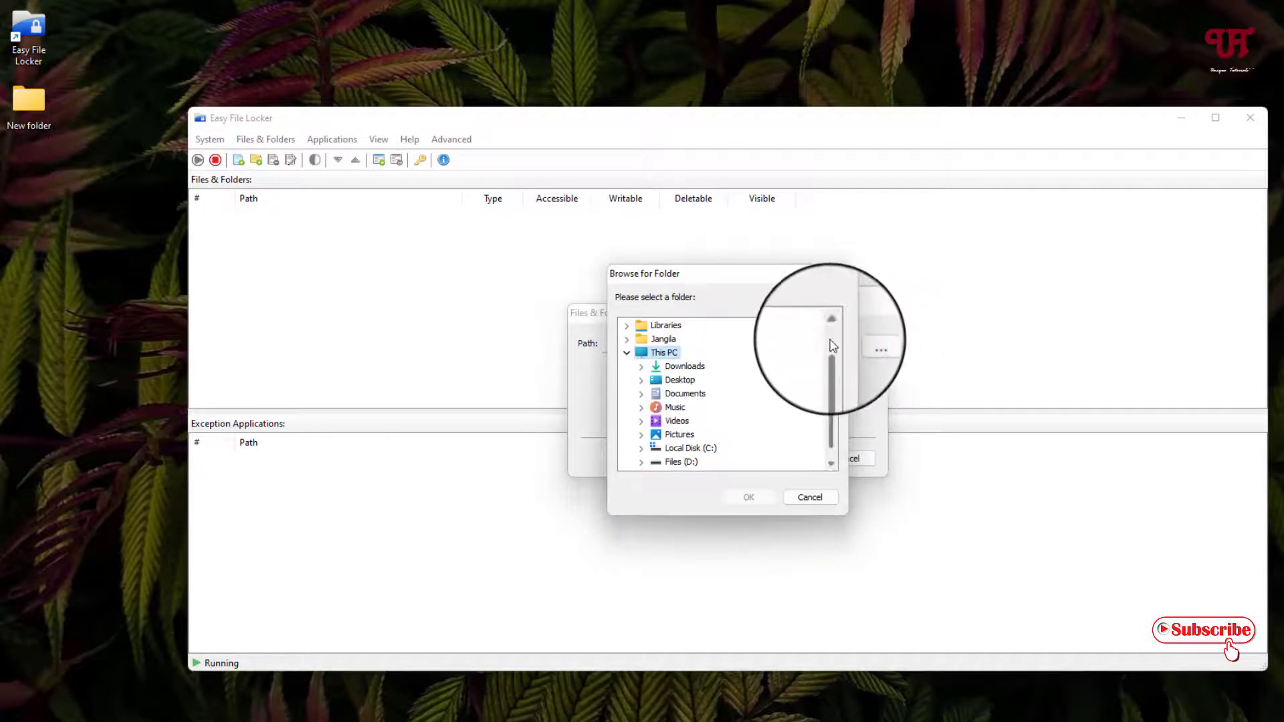
click(634, 381)
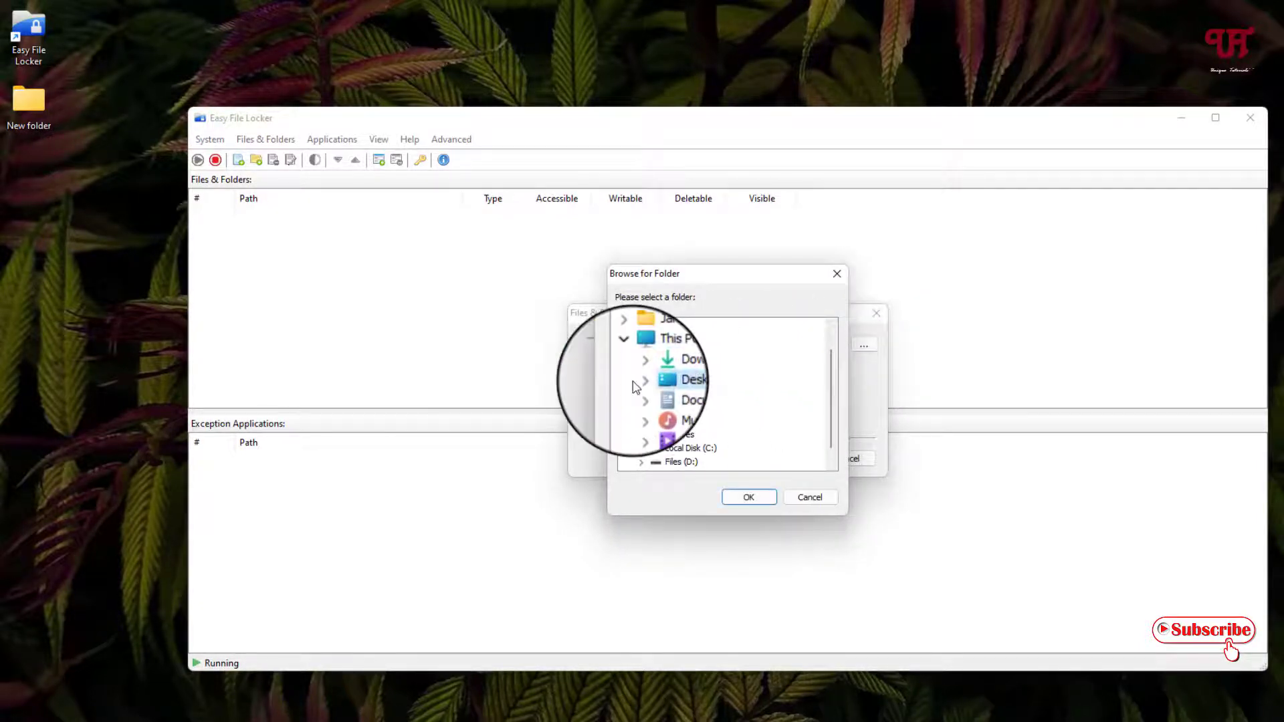
click(644, 381)
click(703, 397)
click(748, 497)
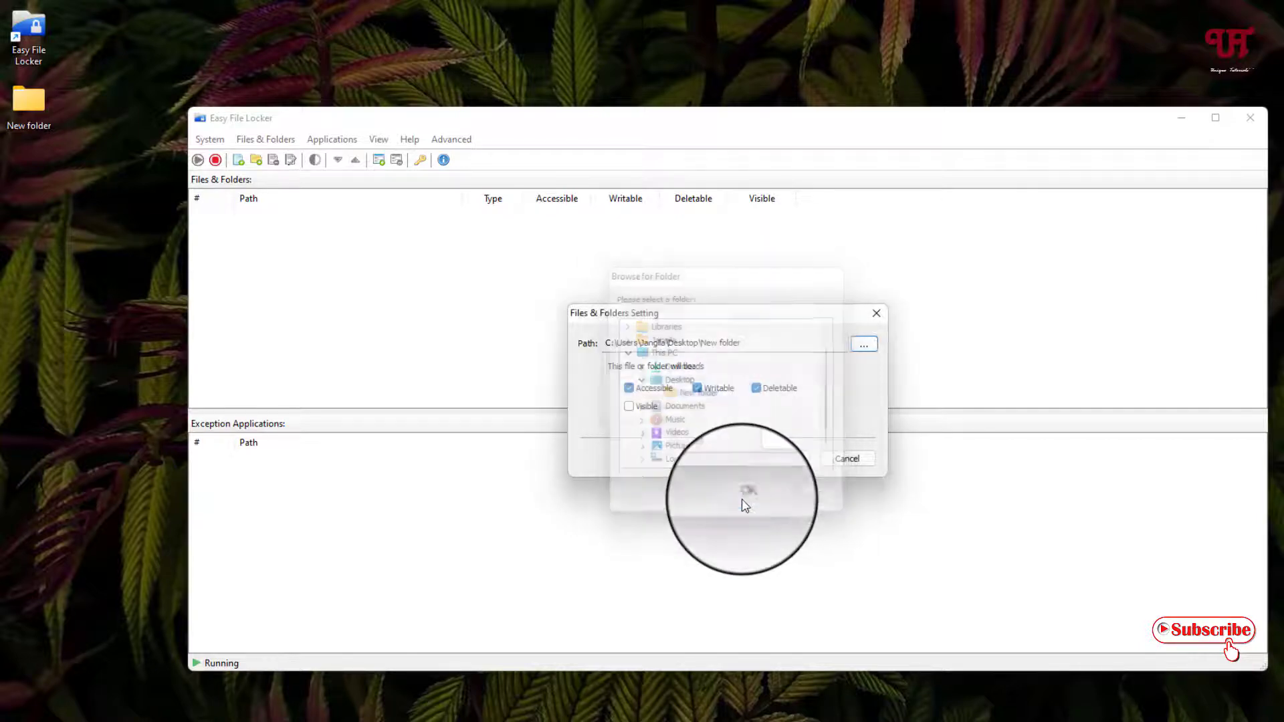
click(781, 461)
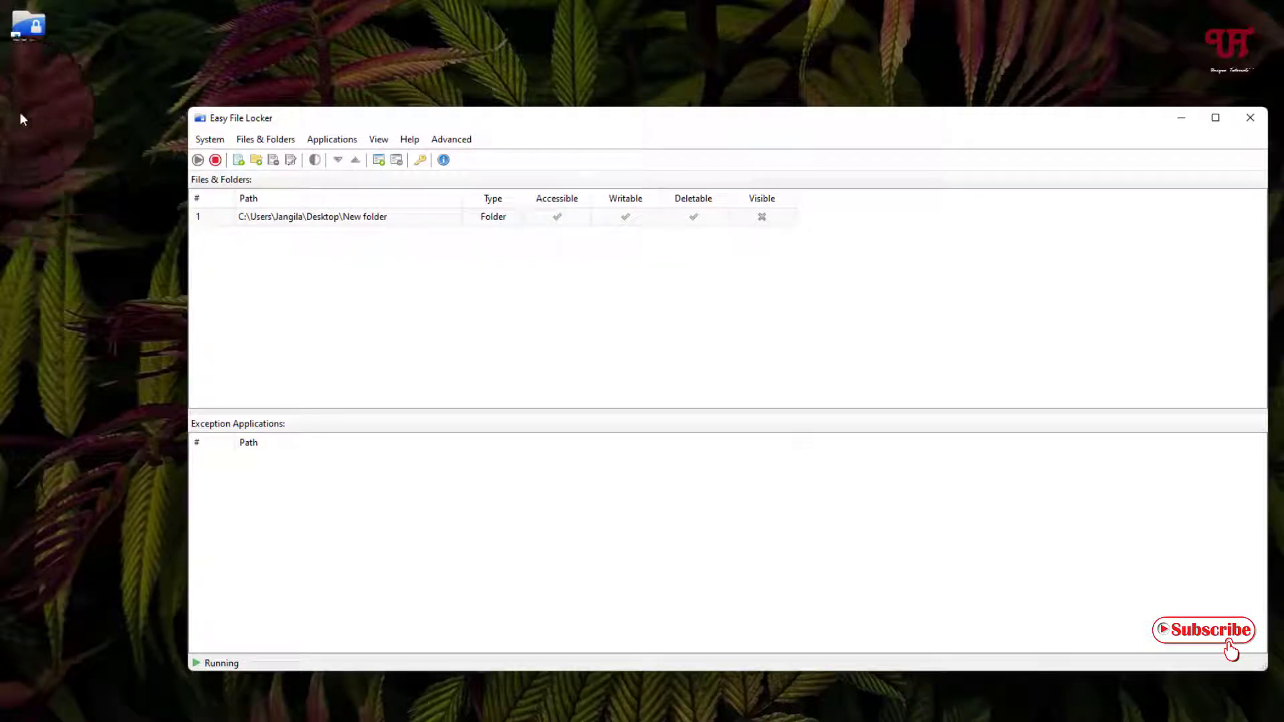
- Stop protection on New folder to reveal it, then start protection again to hide it
click(317, 216)
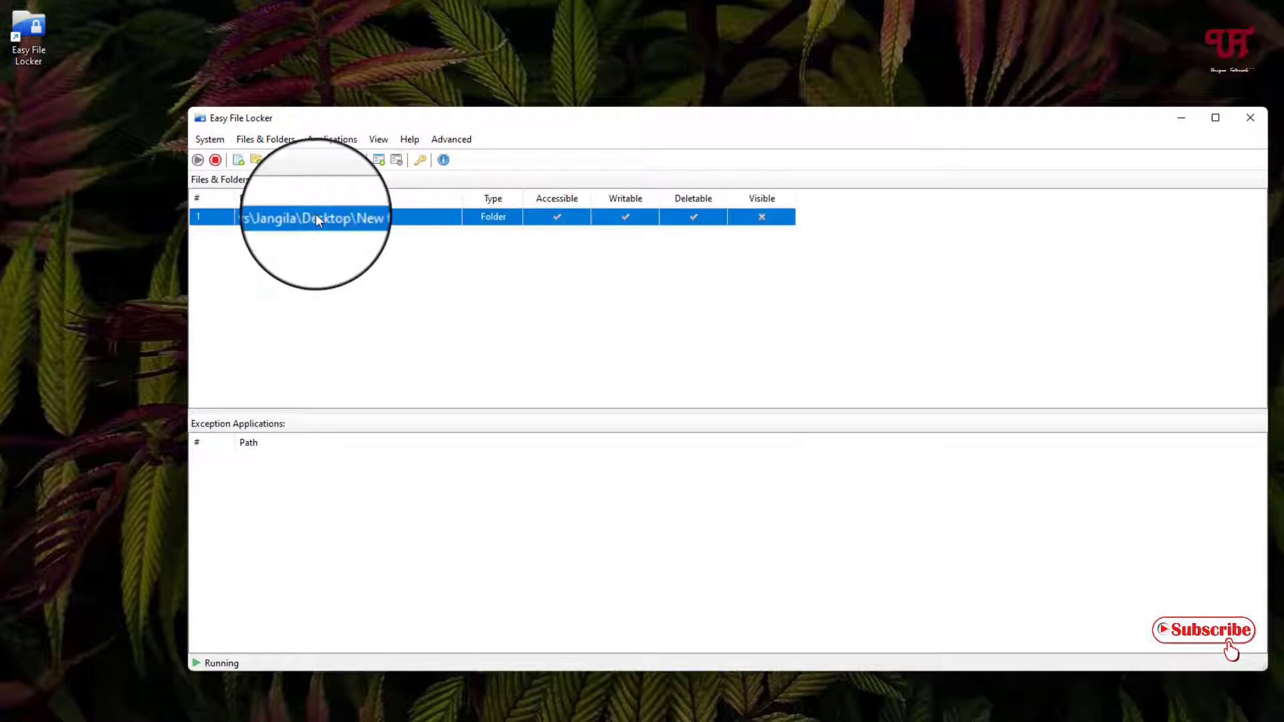
click(218, 164)
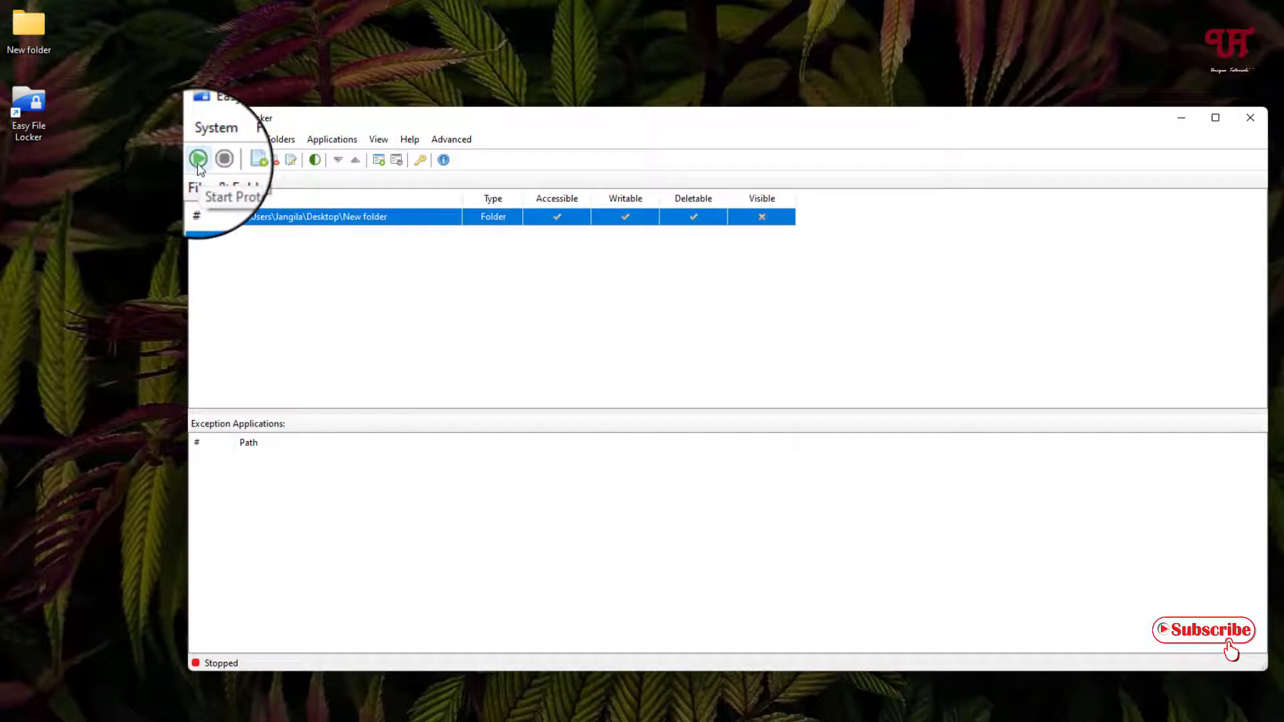
click(198, 160)
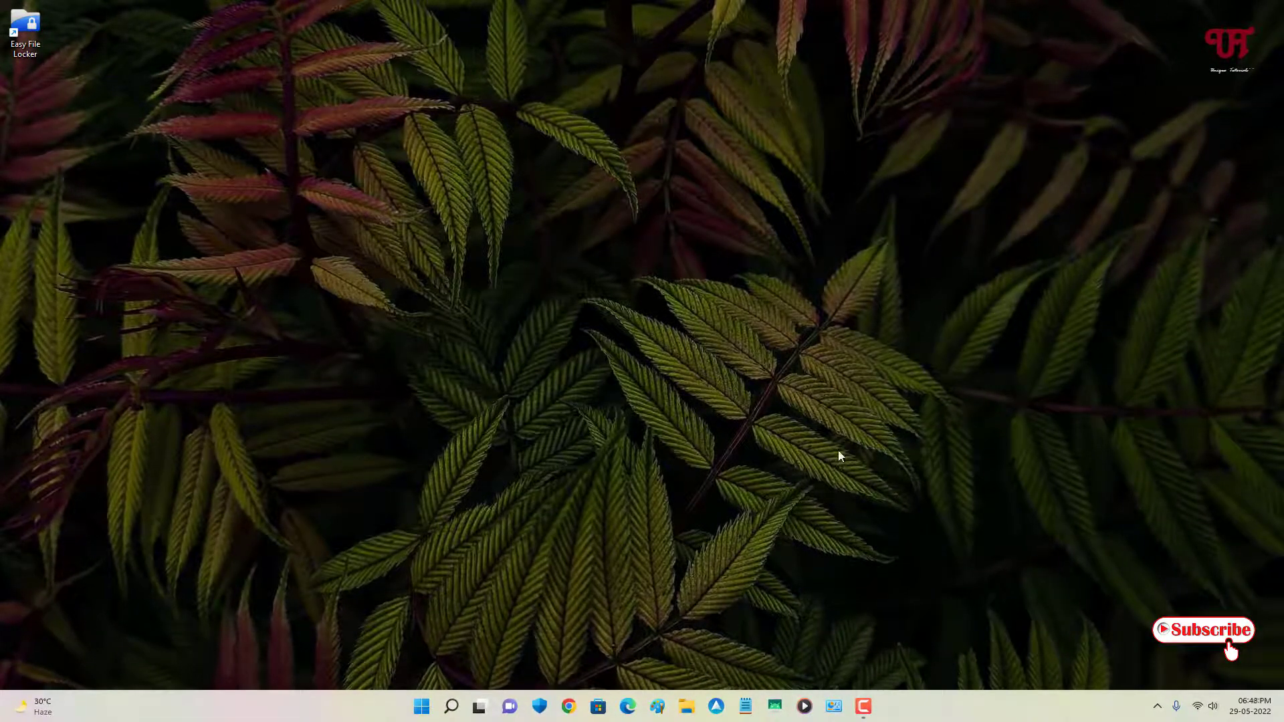
- Open Control Panel's installed programs list and select Easy File Locker 2.2
click(833, 706)
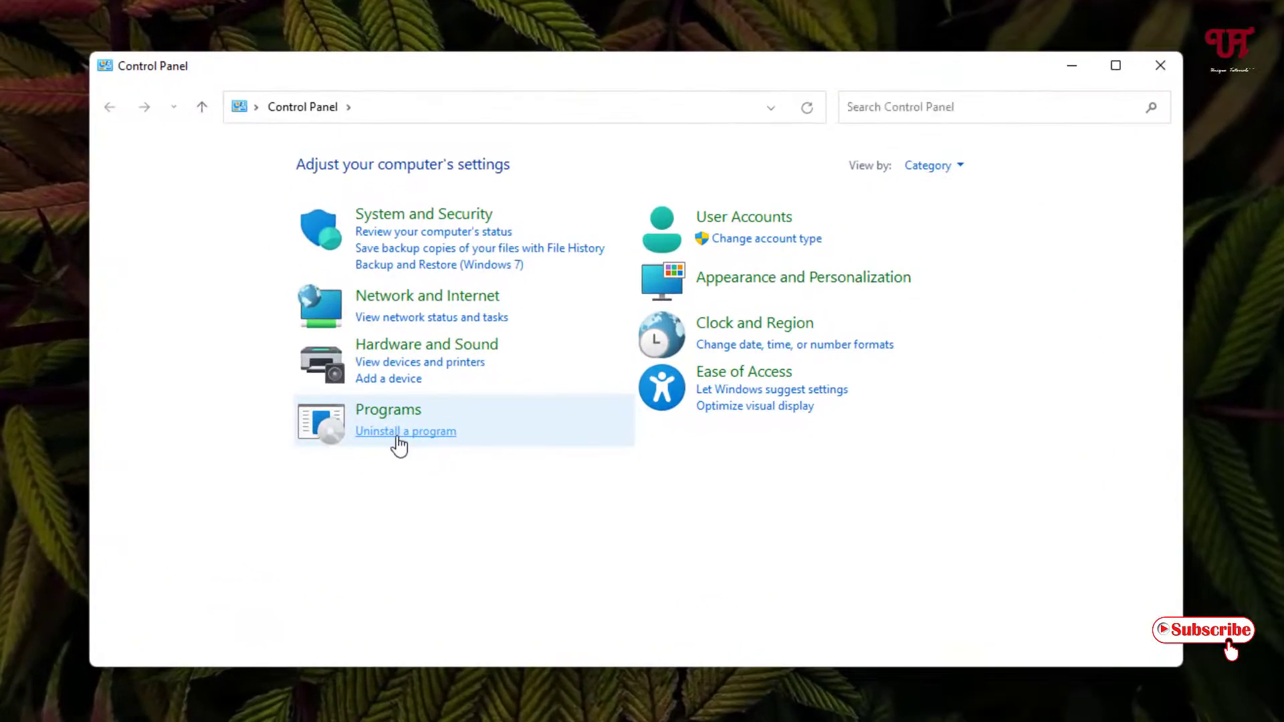
click(476, 422)
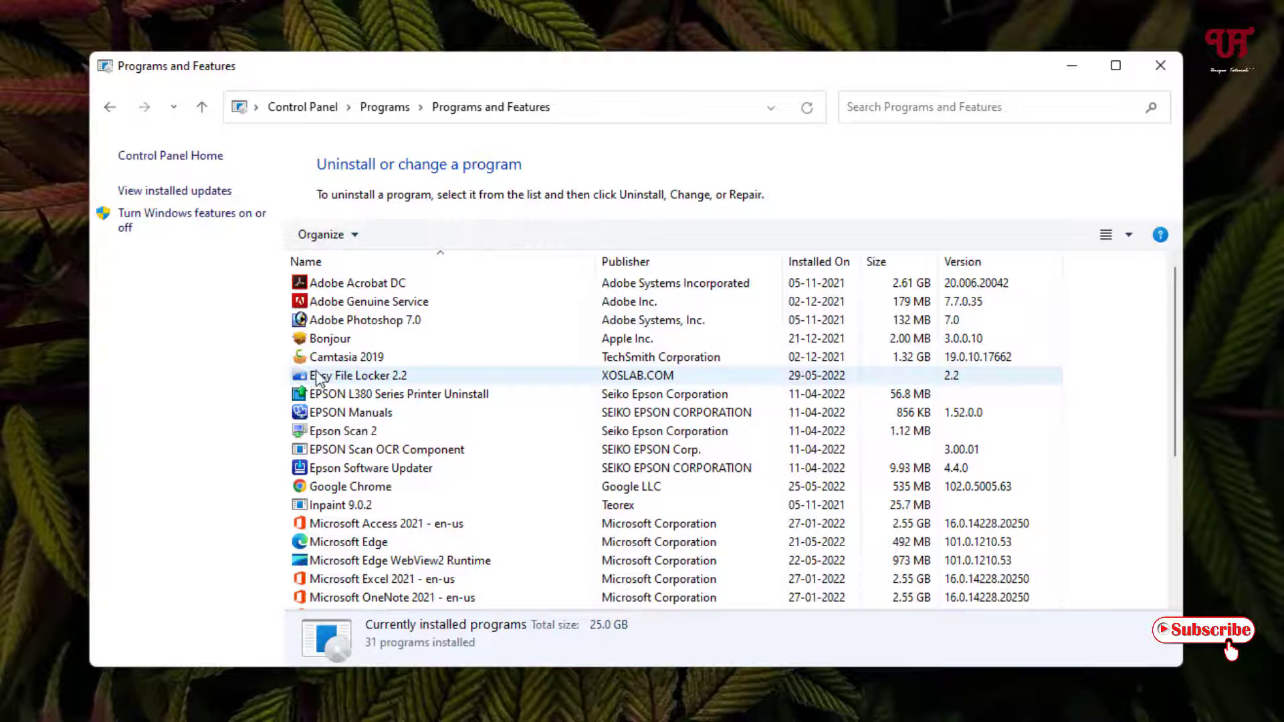
click(378, 378)
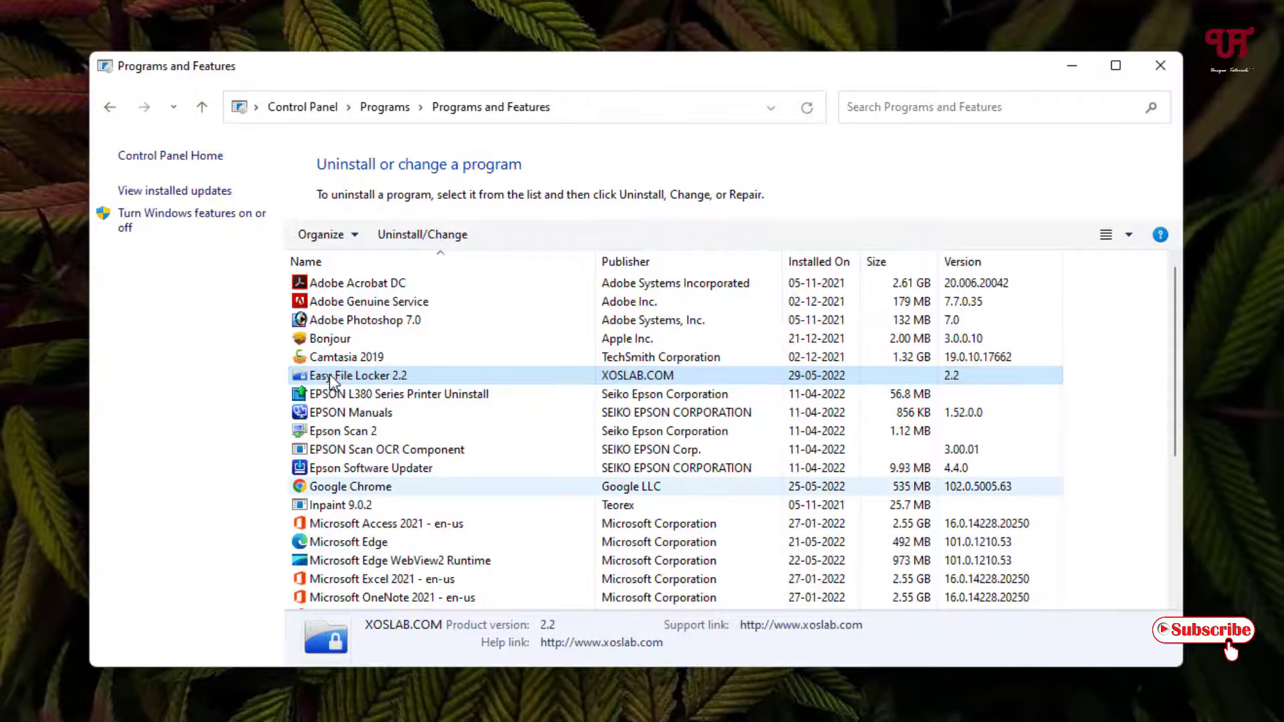
- Start uninstalling Easy File Locker 2.2, then cancel at the password prompt
double_click(332, 382)
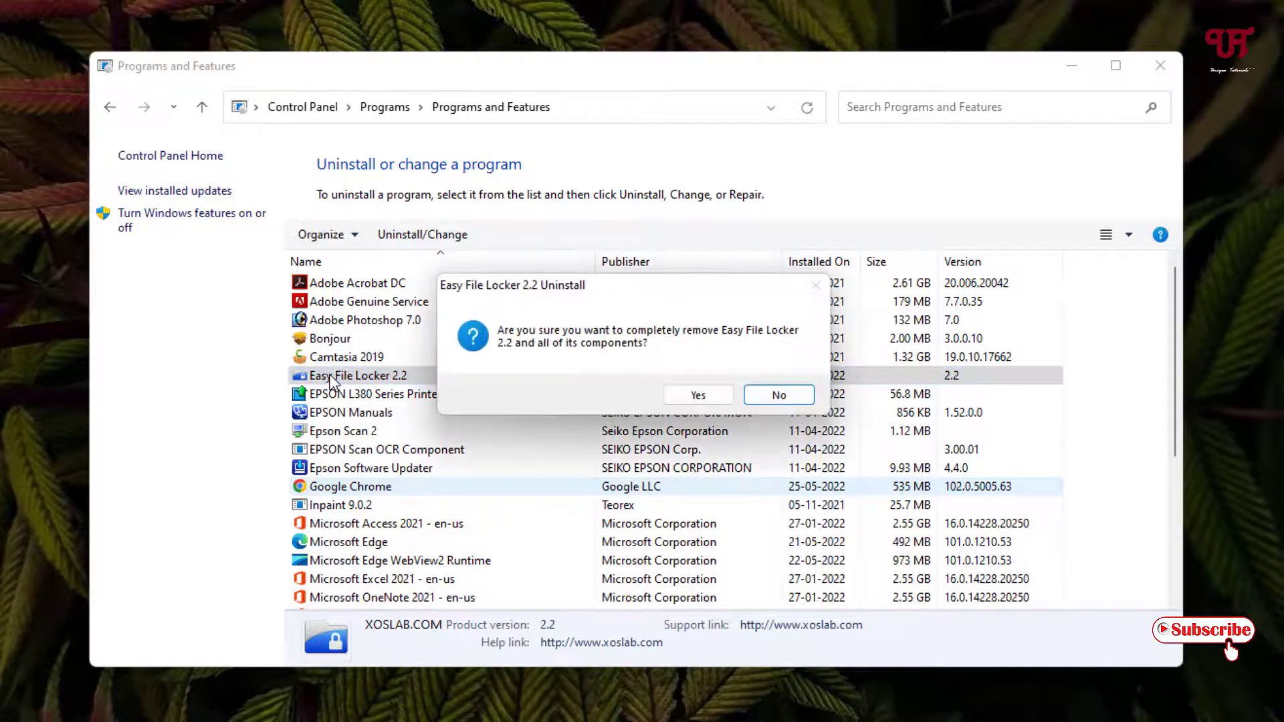
click(689, 395)
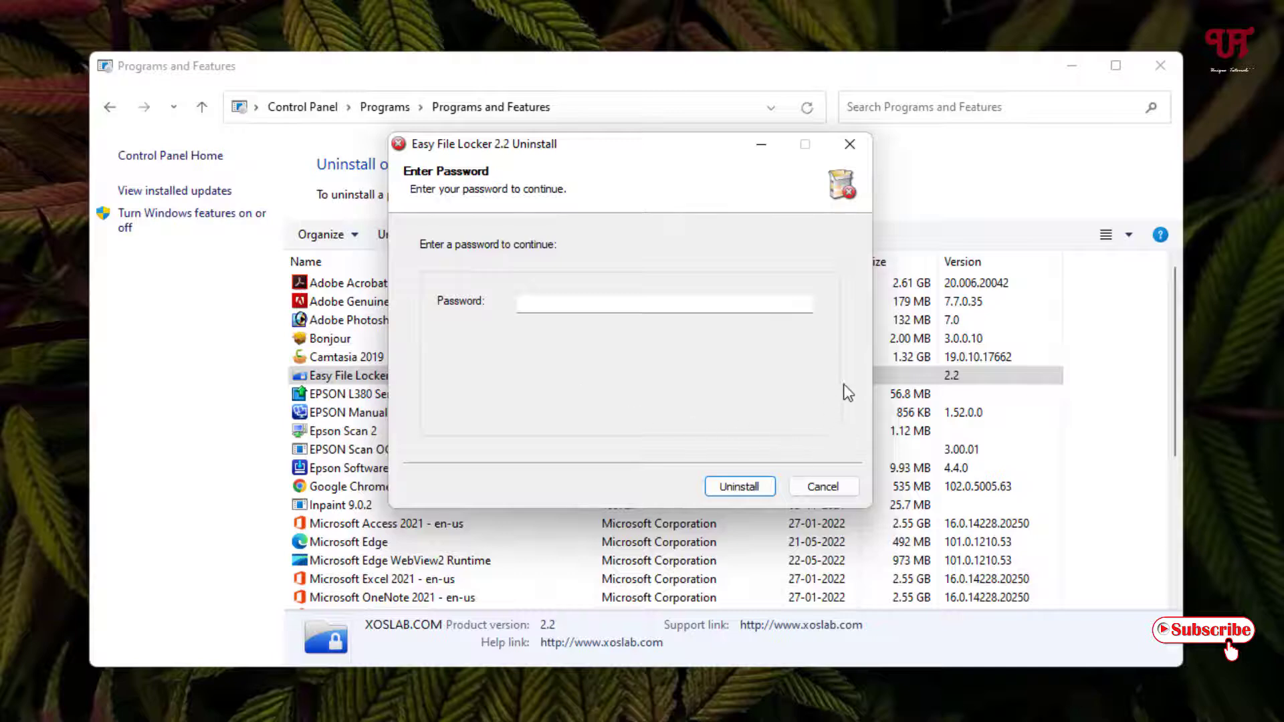
click(828, 488)
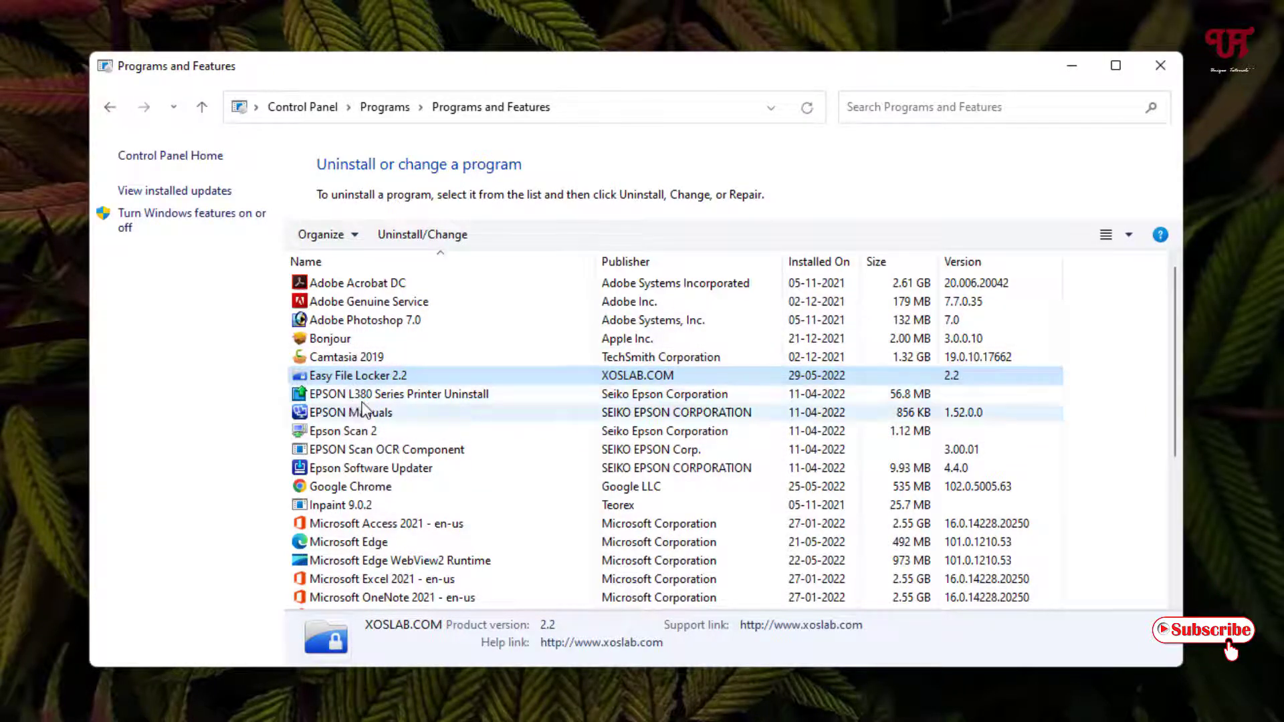
click(387, 381)
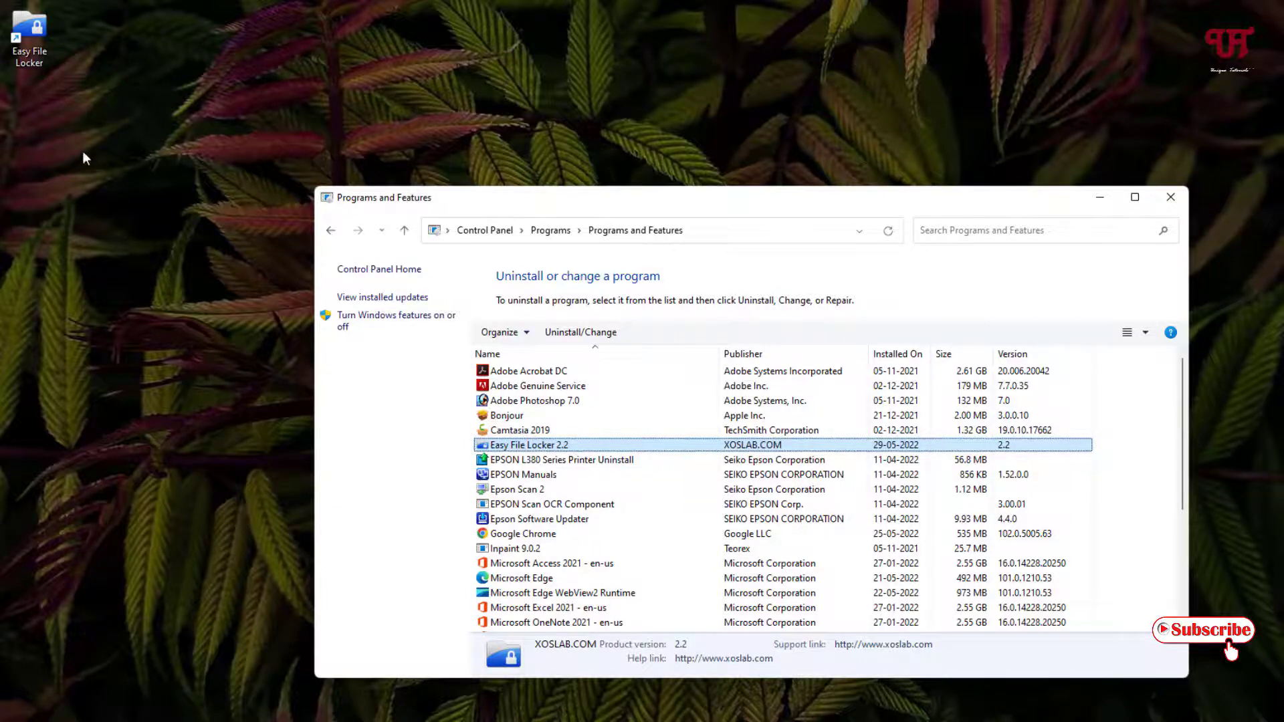
- Uninstall Easy File Locker 2.2 by entering its protection password, and acknowledge the success message
double_click(543, 445)
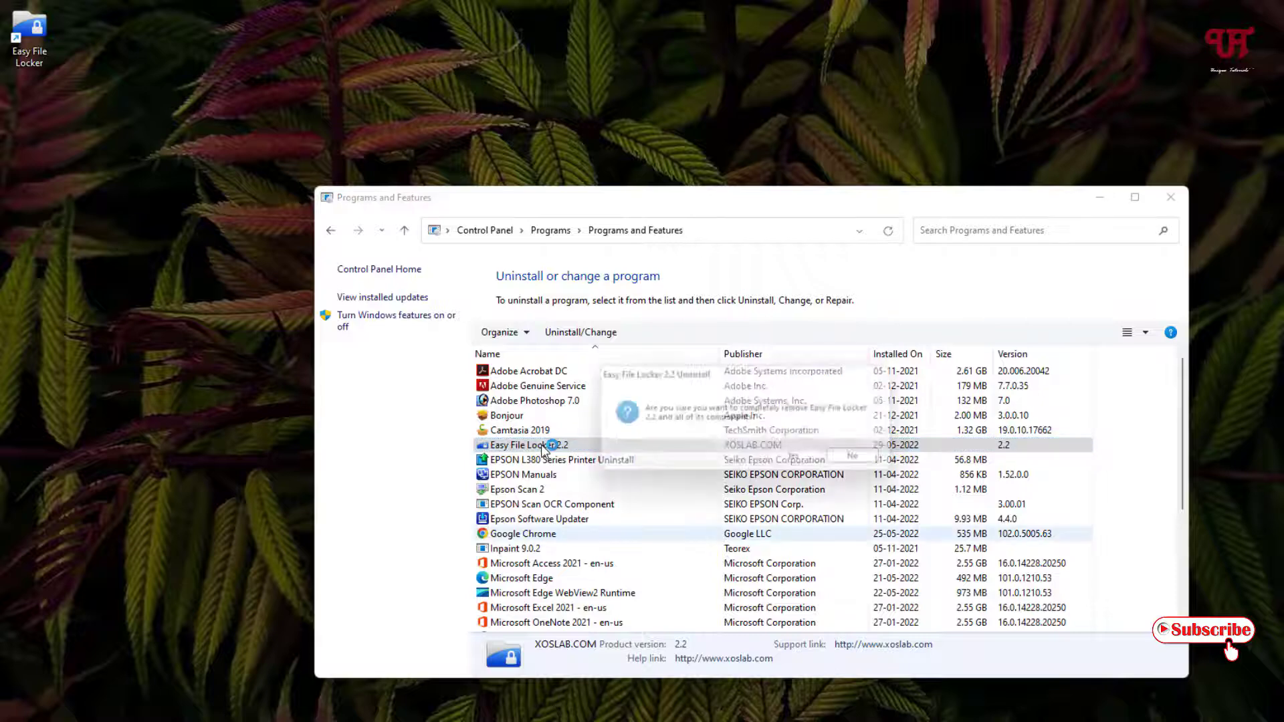
click(801, 461)
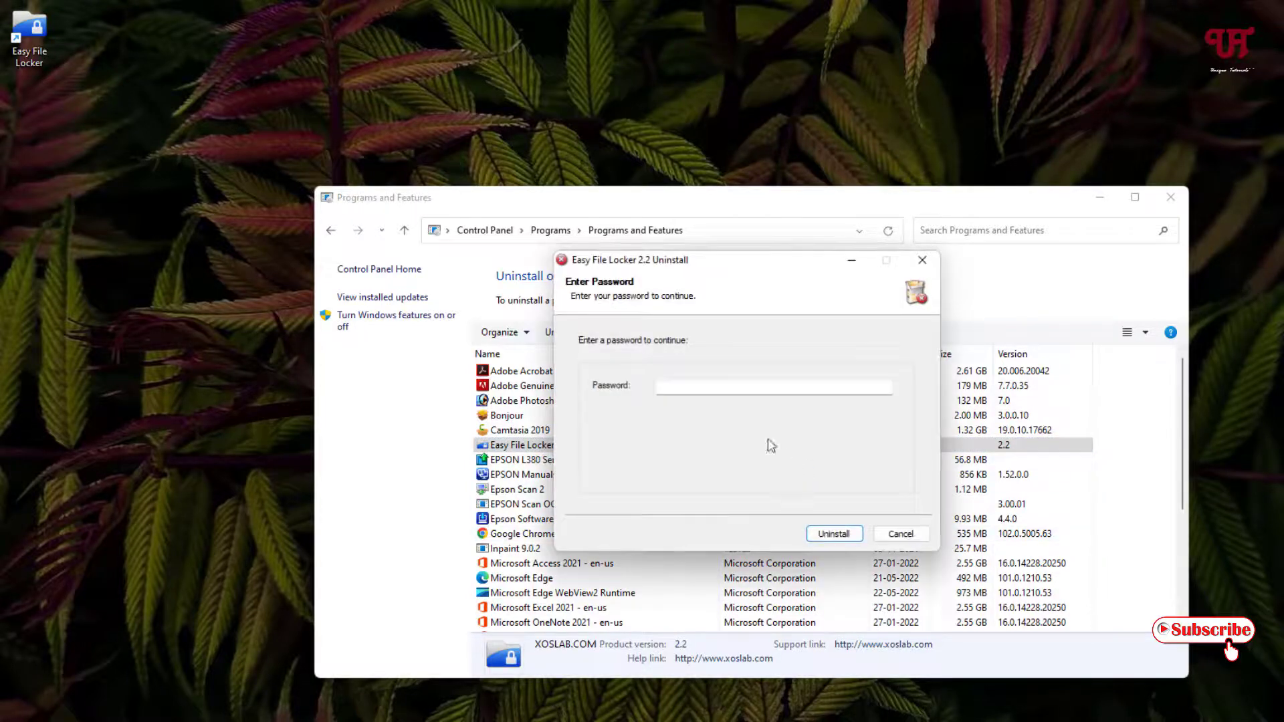
click(747, 383)
text(123456)
click(835, 534)
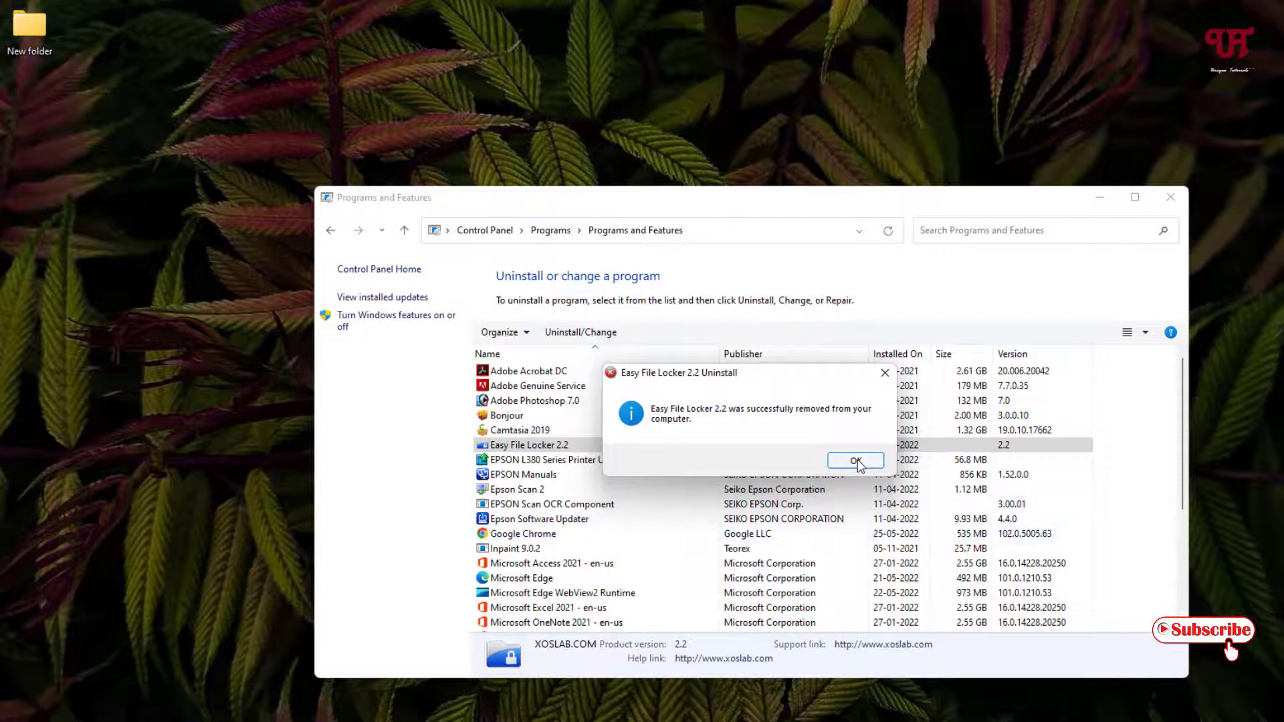
click(856, 461)
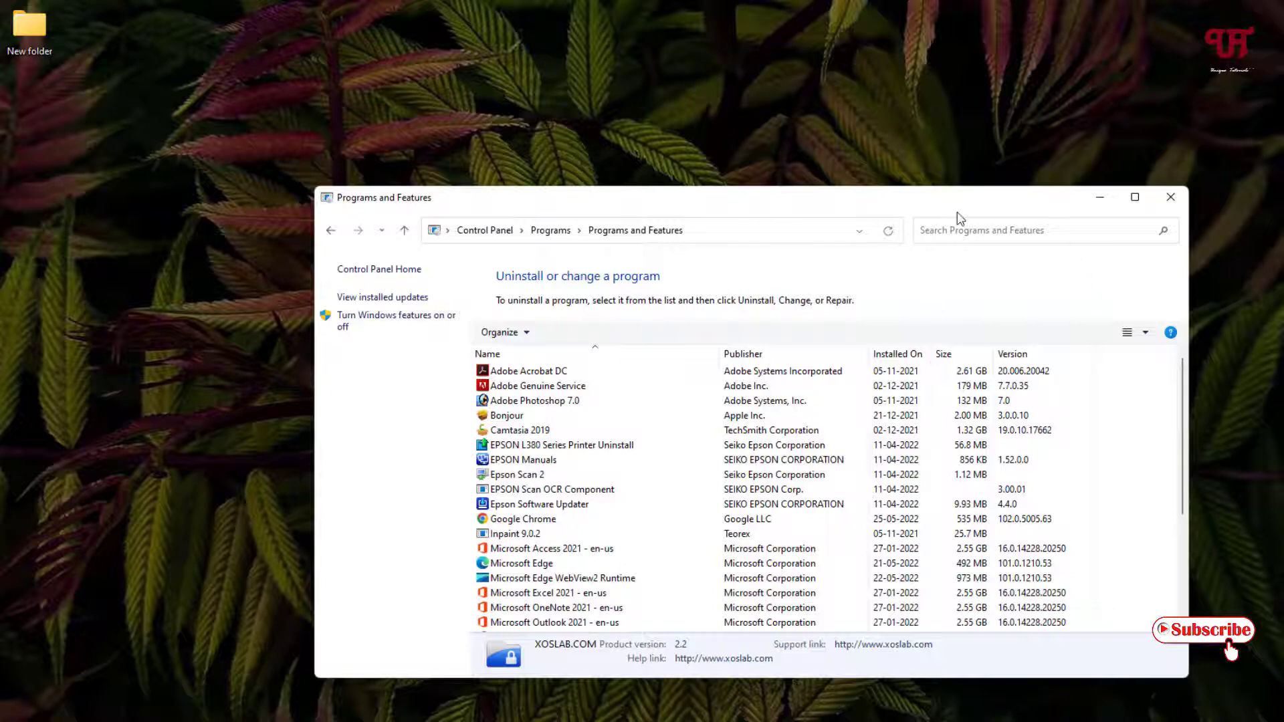
- Close the Programs and Features window
click(1170, 199)
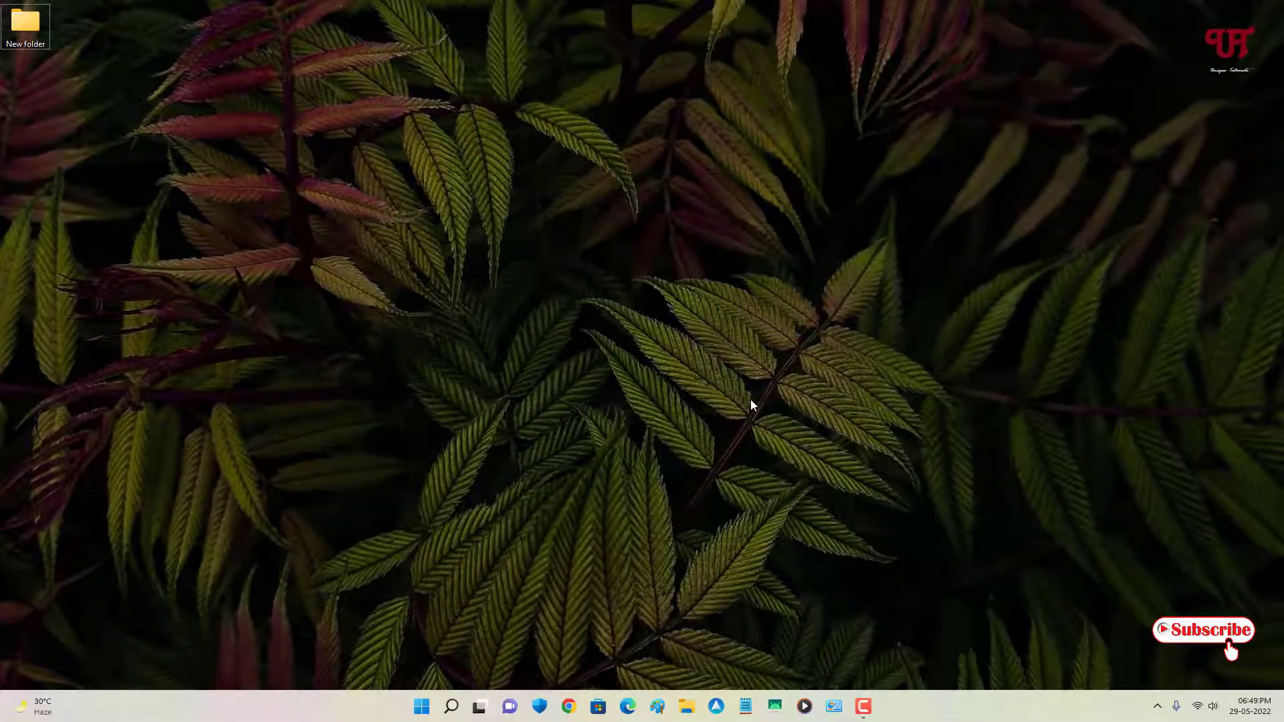